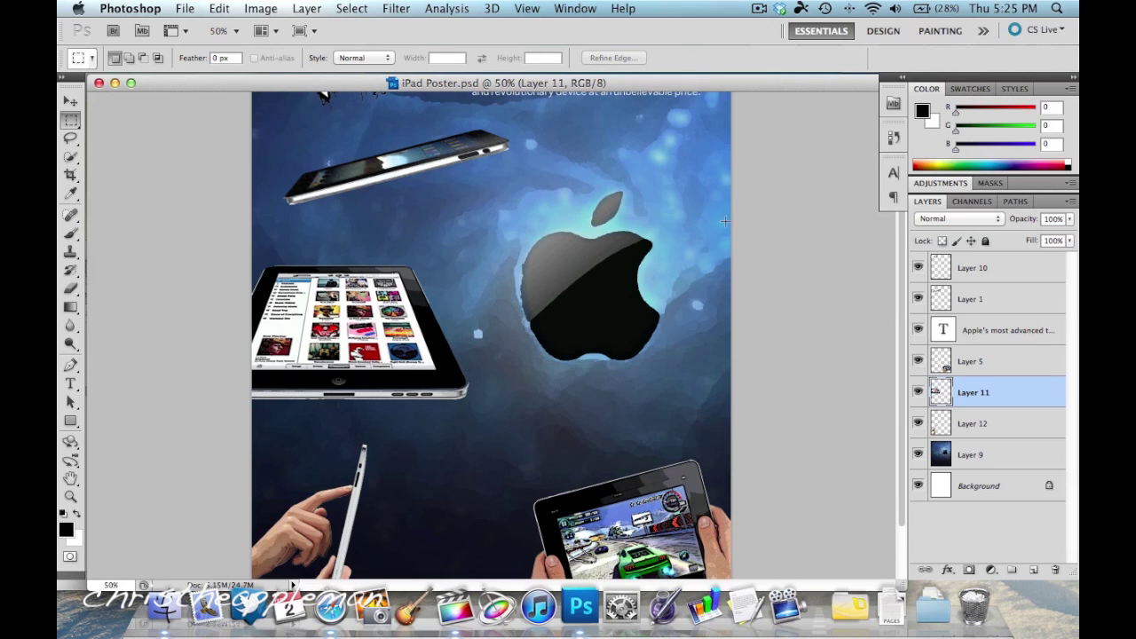
Review the iPad Poster layers in Photoshop, selecting Layer 1 and Layer 10
scroll(521, 289, "up", 2)
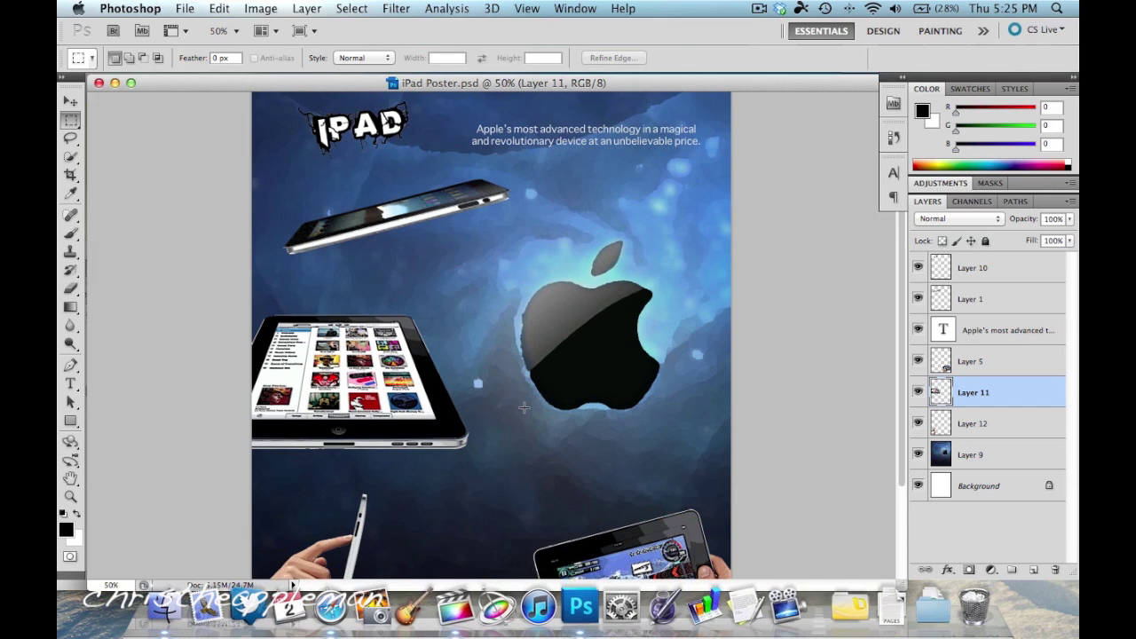
scroll(523, 407, "down", 4)
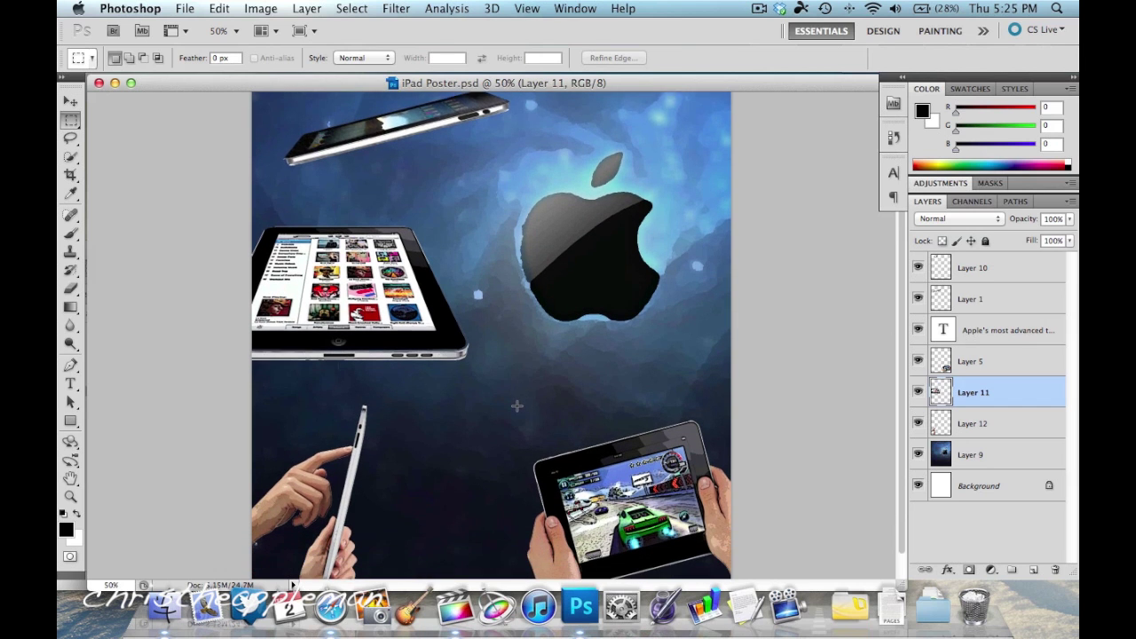
scroll(517, 406, "down", 1)
scroll(517, 406, "up", 5)
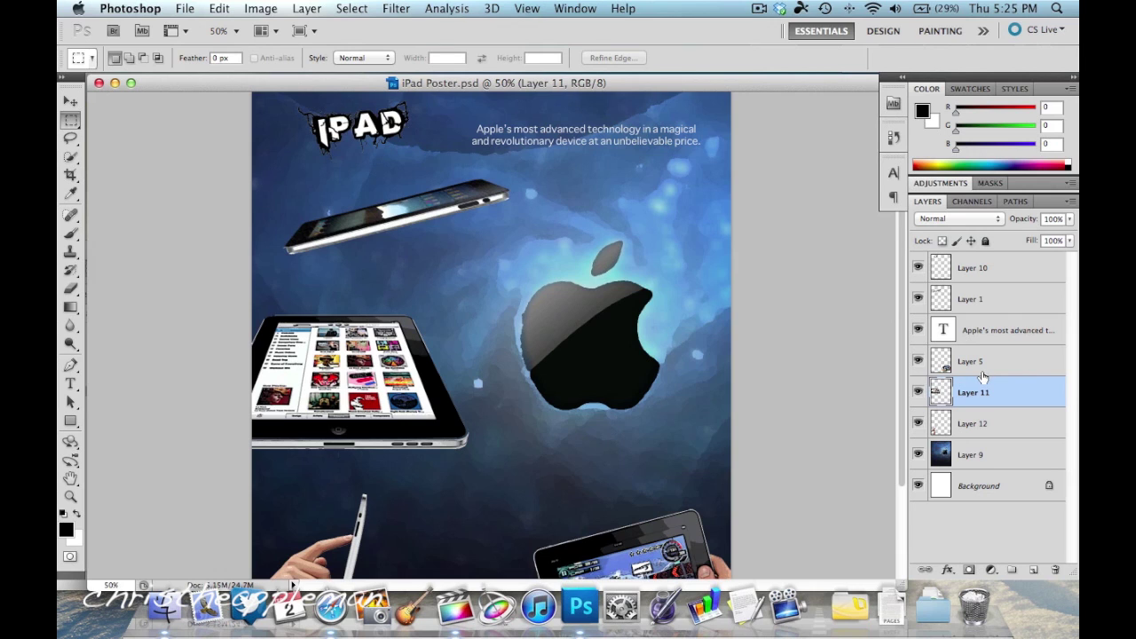
left_click(960, 297)
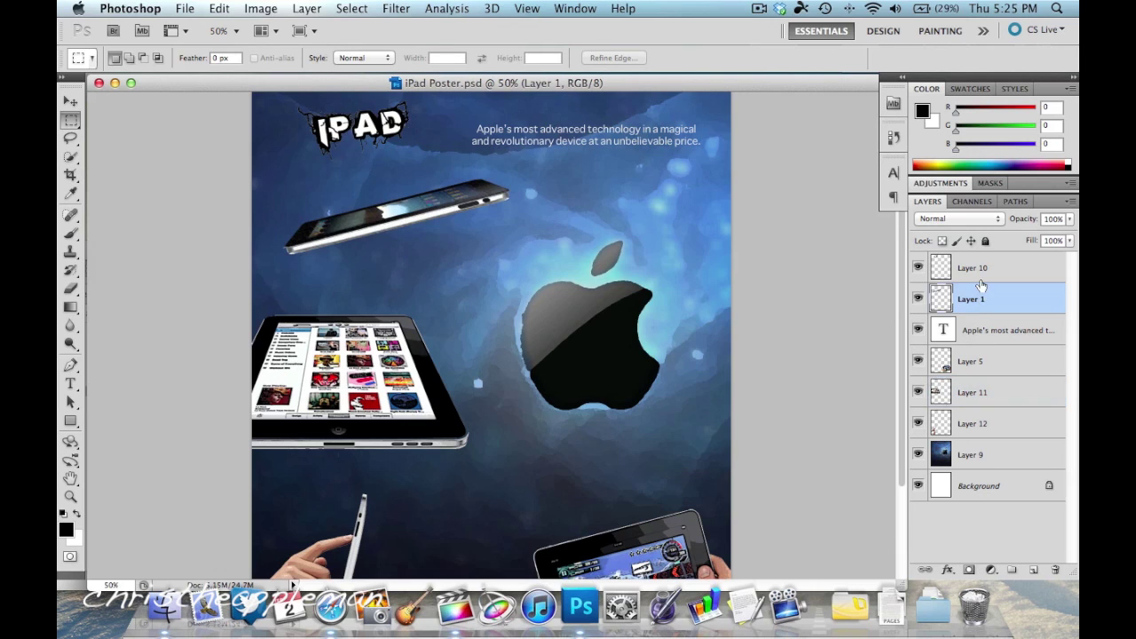
left_click(981, 280)
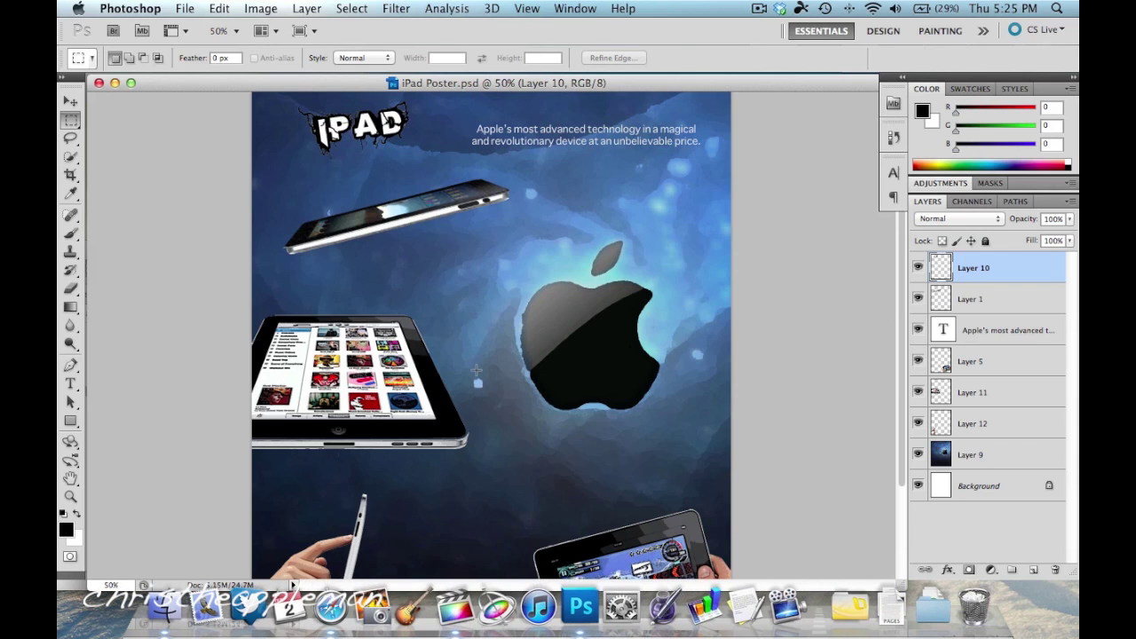
scroll(476, 370, "down", 3)
scroll(473, 373, "up", 3)
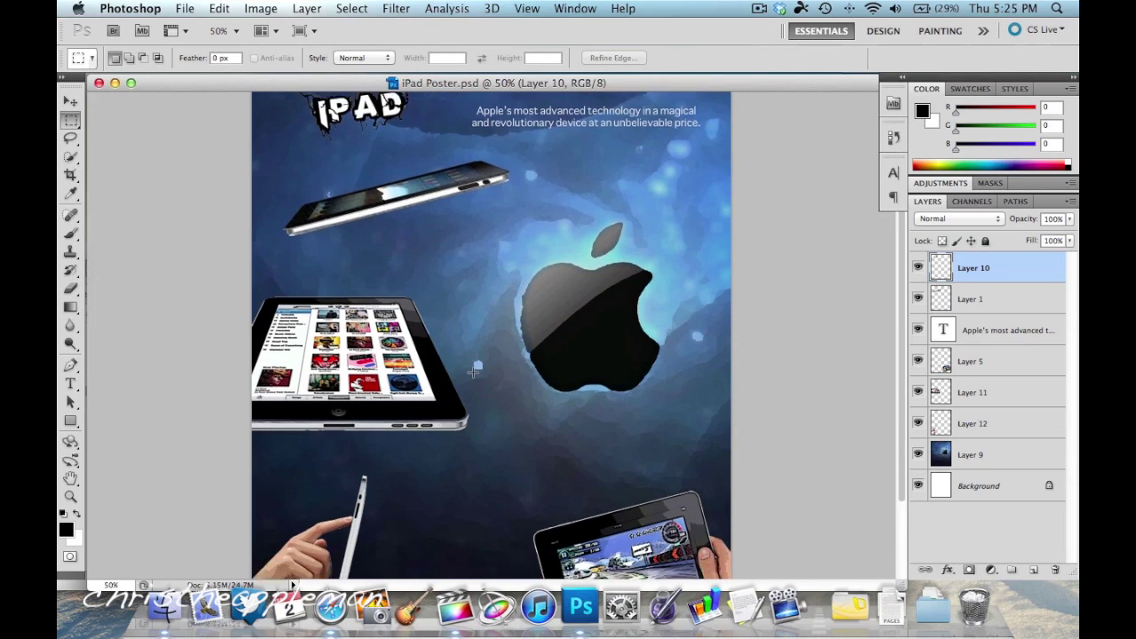
scroll(469, 369, "down", 3)
scroll(465, 364, "up", 3)
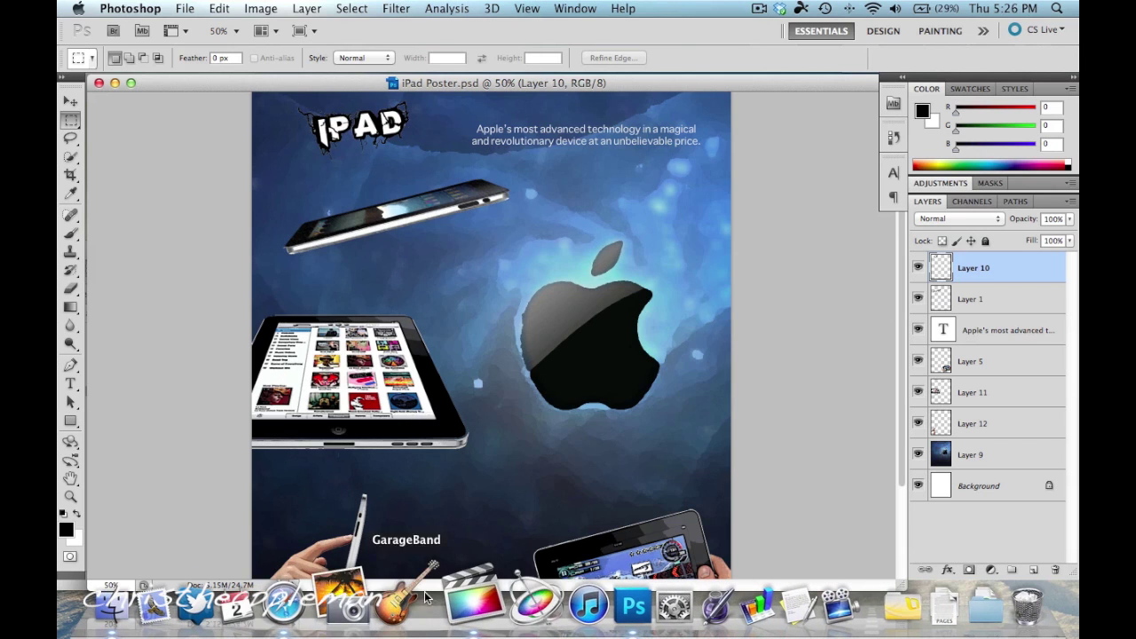
Launch Final Cut Pro with the playhead near ten seconds, then bring up Finder's All My Files list
left_click(462, 593)
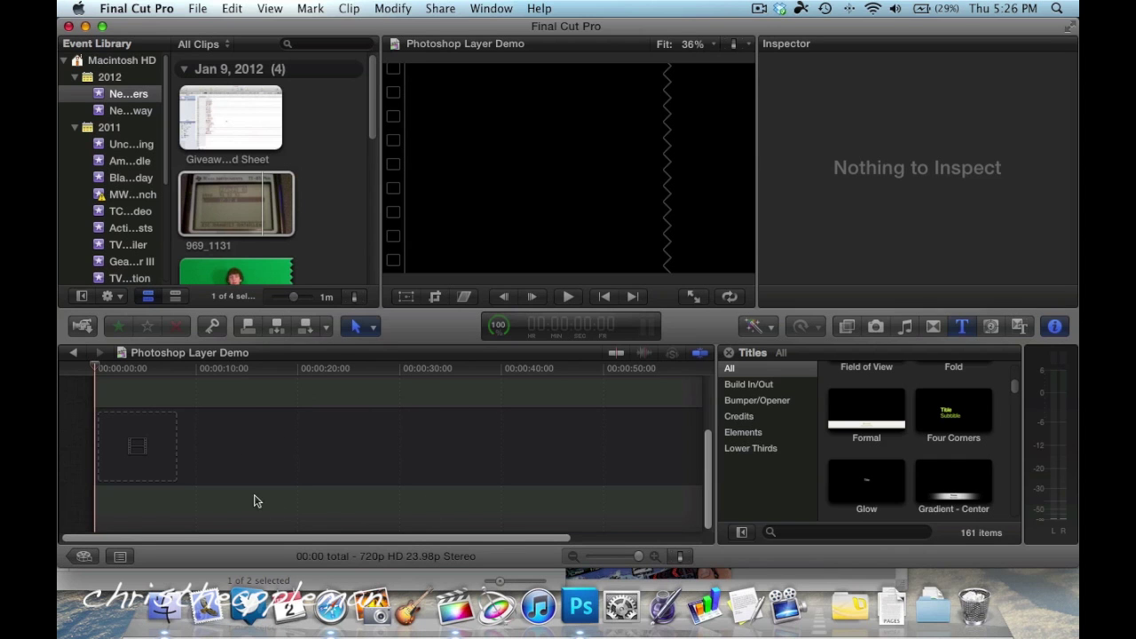
left_click(206, 452)
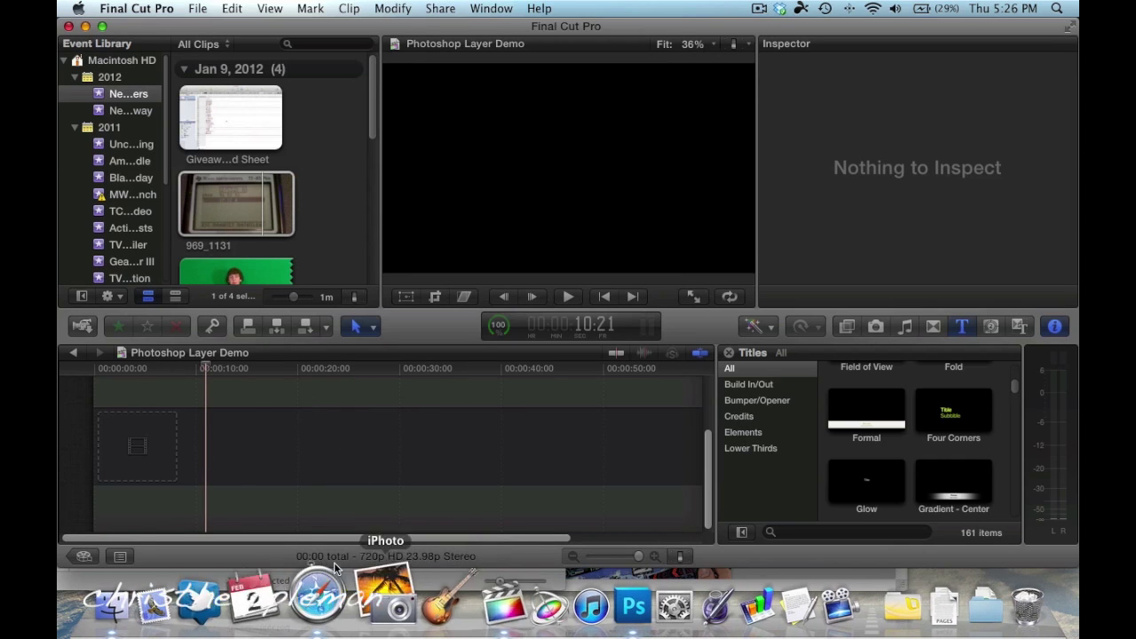
left_click(591, 593)
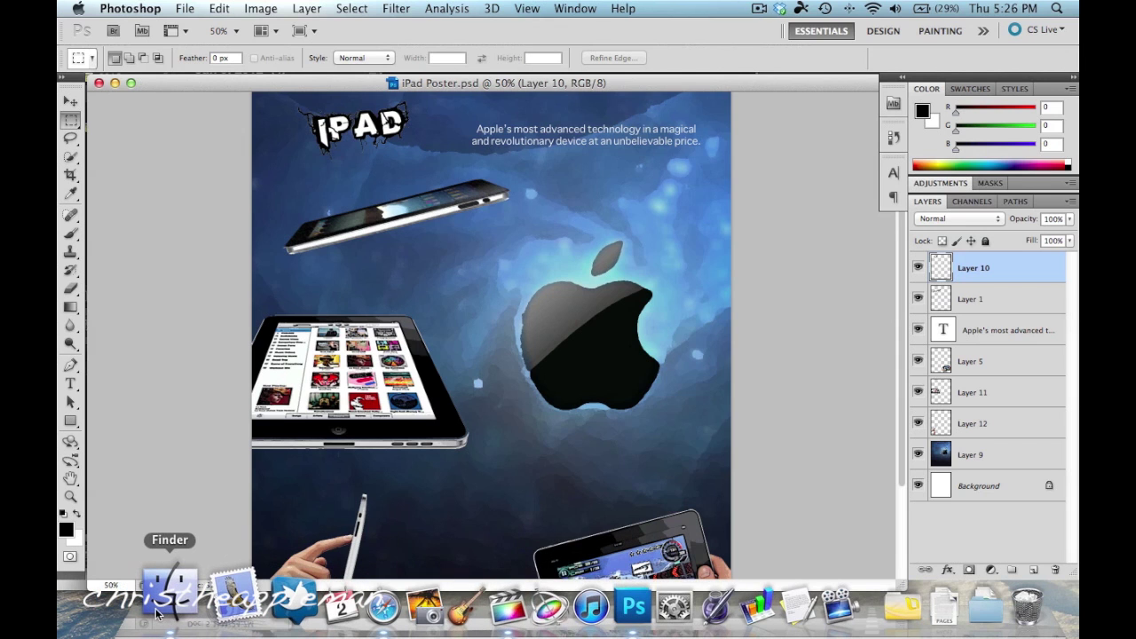
left_click(157, 612)
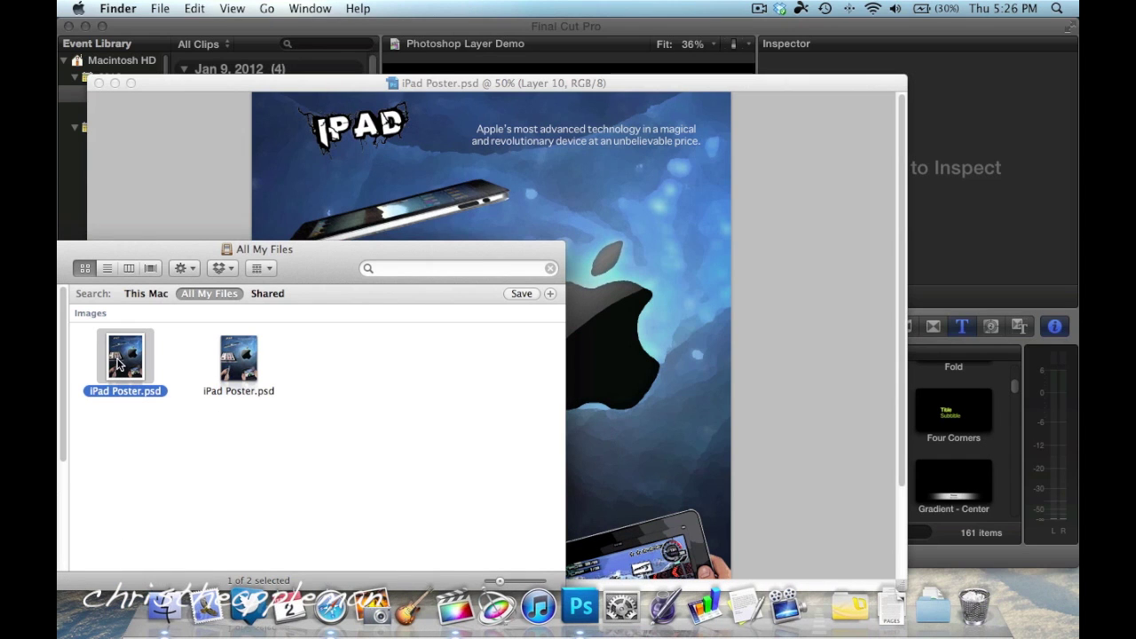
Drag iPad Poster.psd from Finder into the Photoshop Layer Demo timeline and select the new clip
left_click(455, 606)
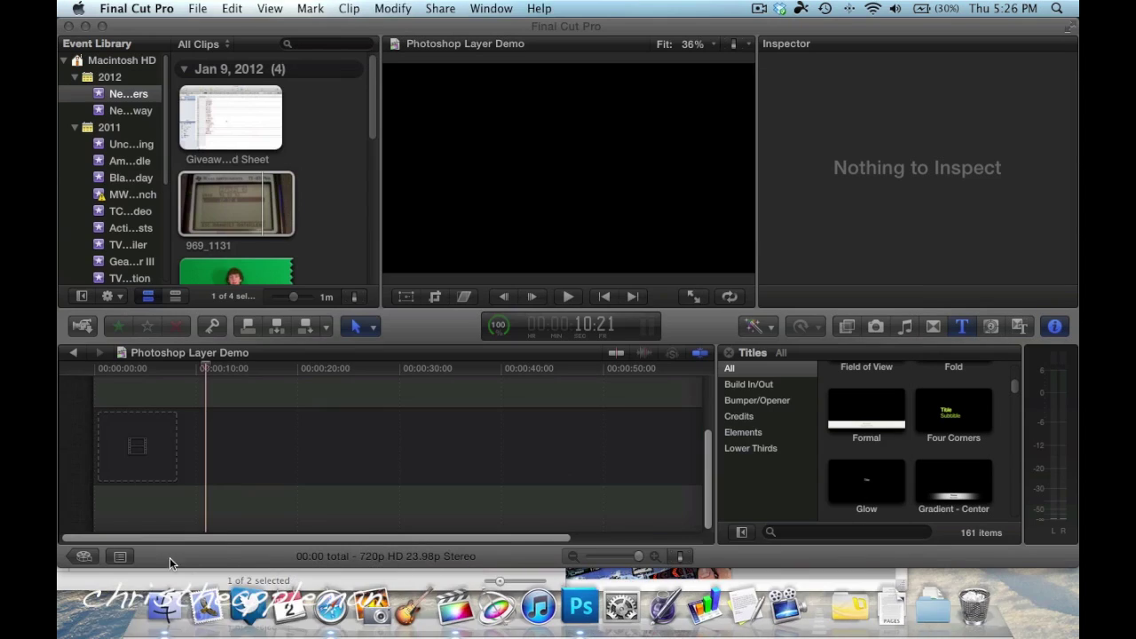
left_click(162, 609)
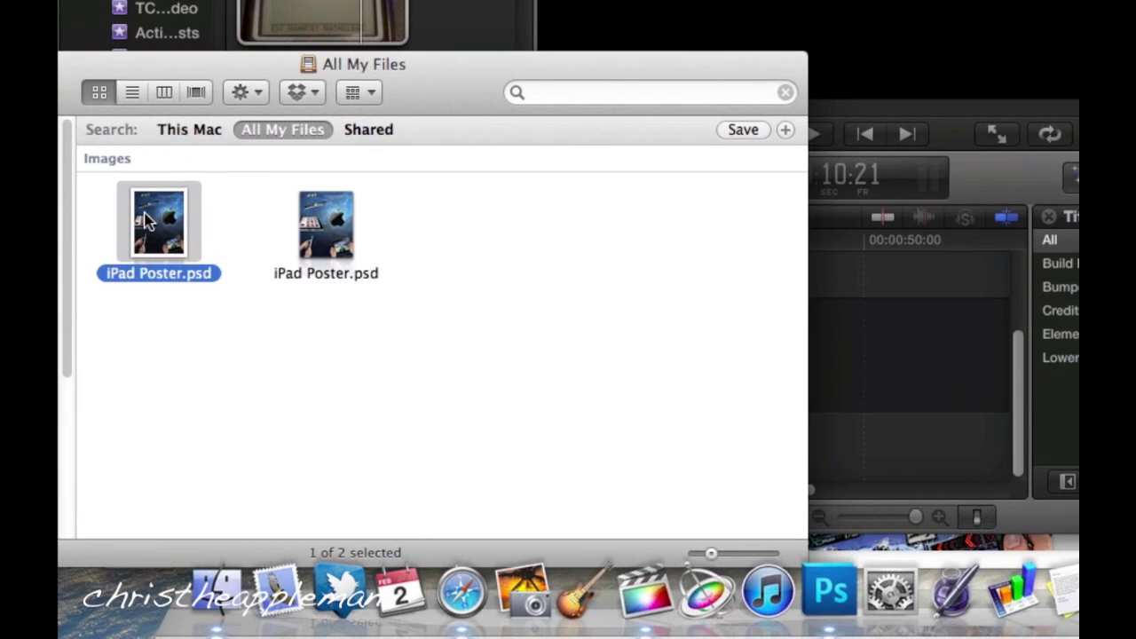
left_click_drag(147, 220, 857, 395)
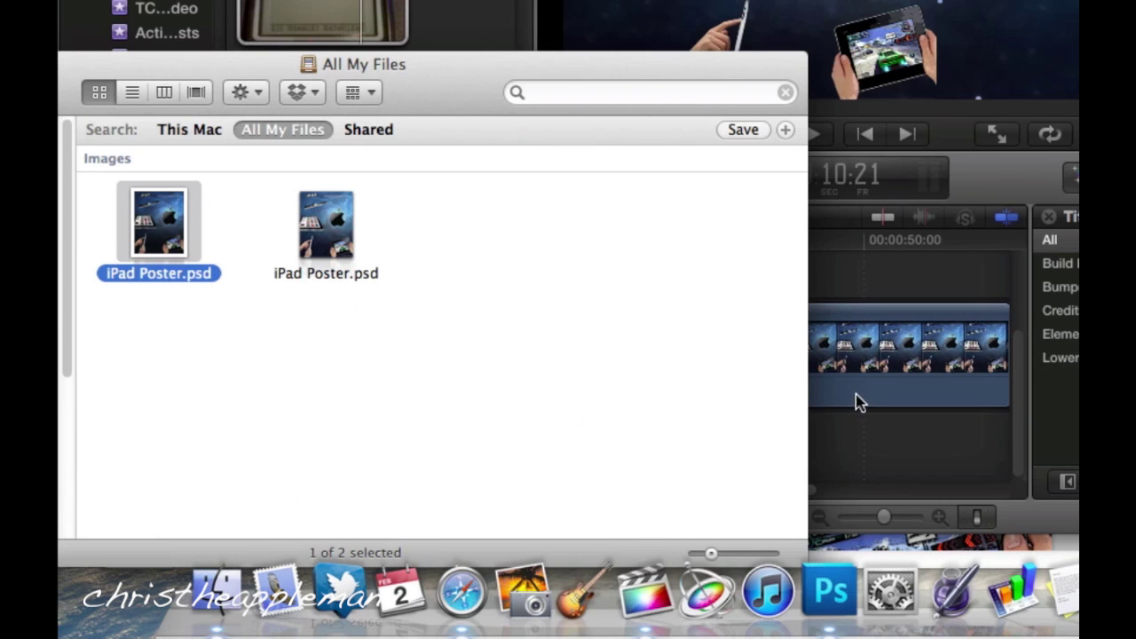
left_click(858, 442)
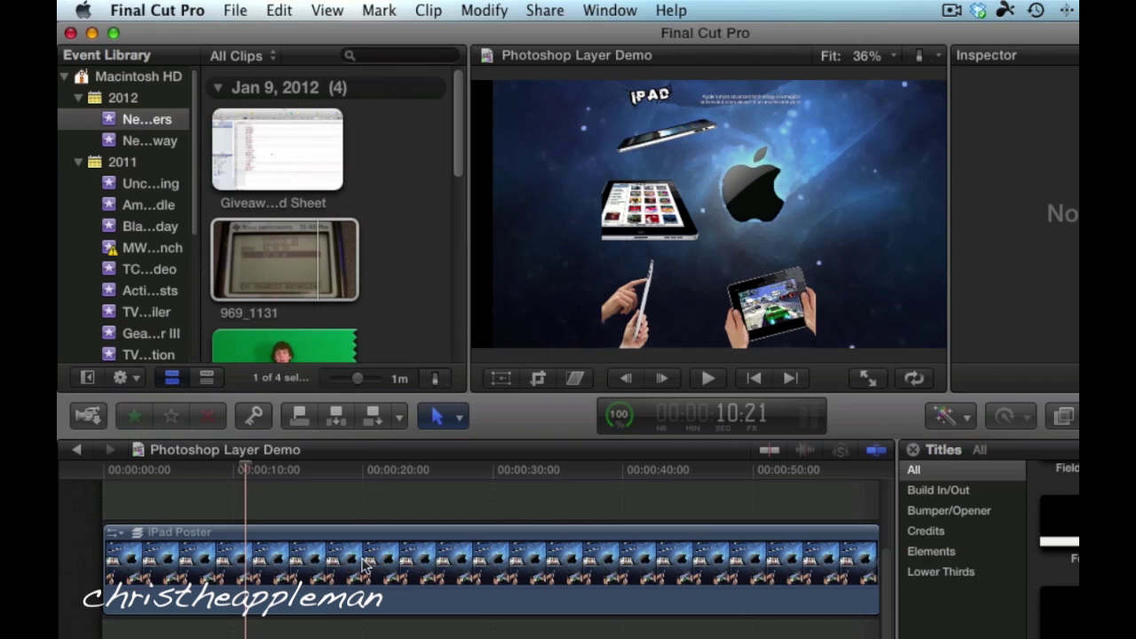
left_click(330, 569)
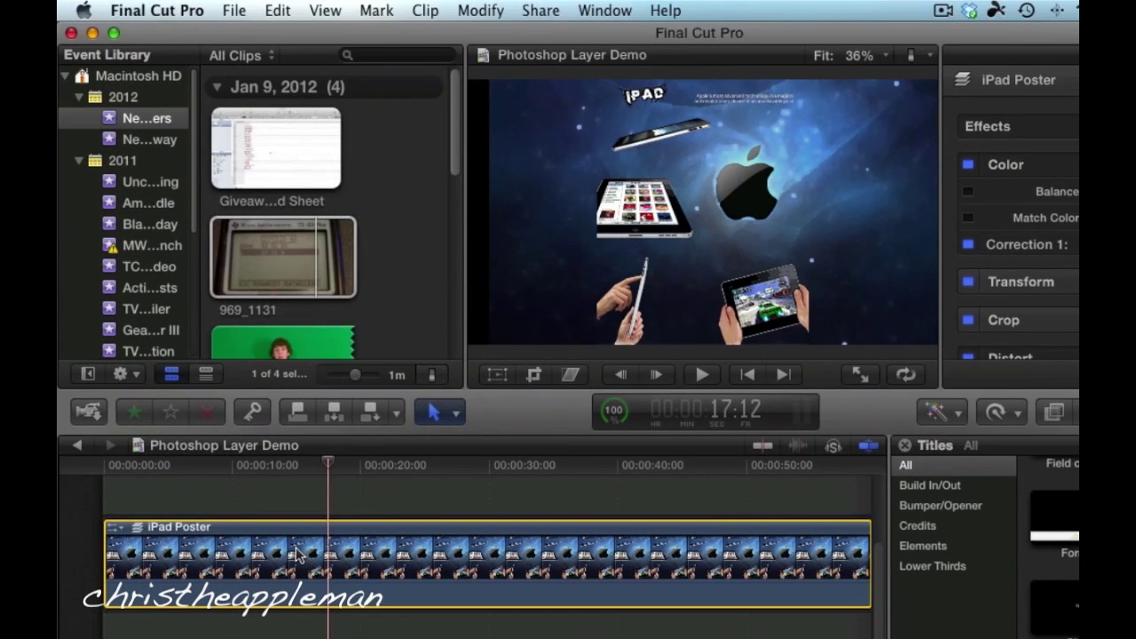
Break the iPad Poster clip apart into stacked layer clips like Background, Layer 9 and Layer 12
right_click(288, 555)
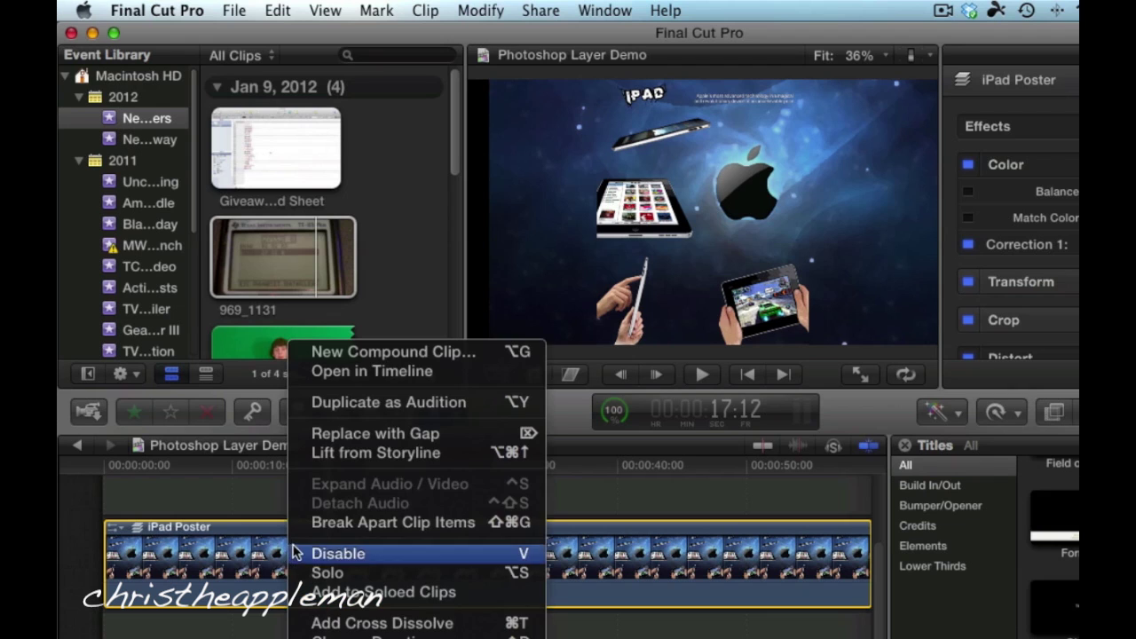
left_click(353, 526)
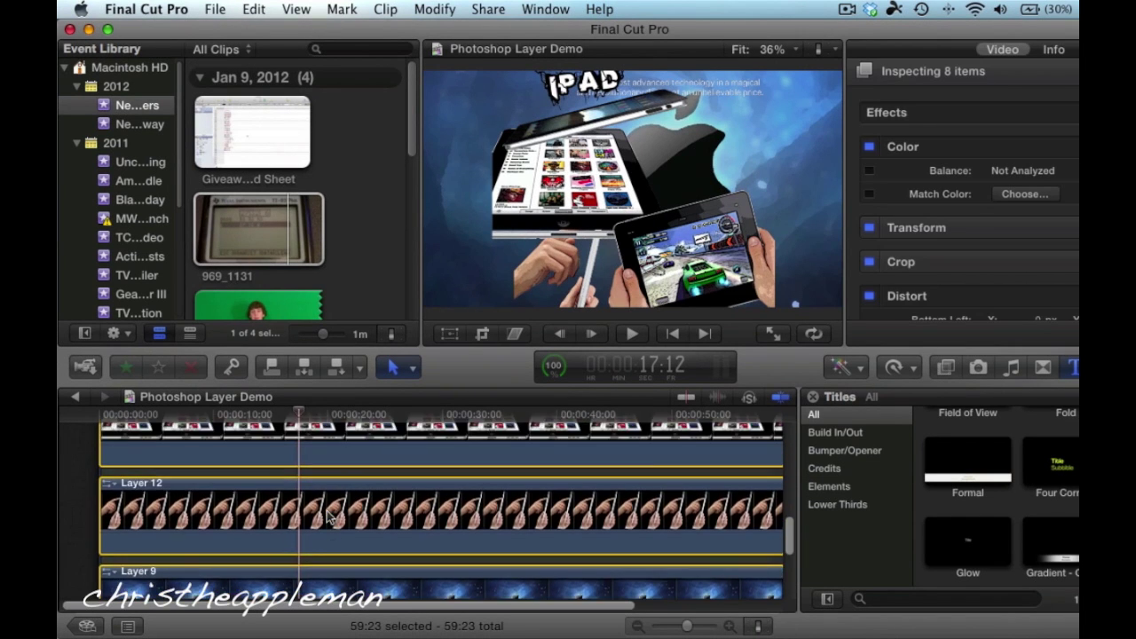
Drag the Layer 10 IPAD title to the upper-left, around X -402px, Y 239px
scroll(327, 518, "up", 10)
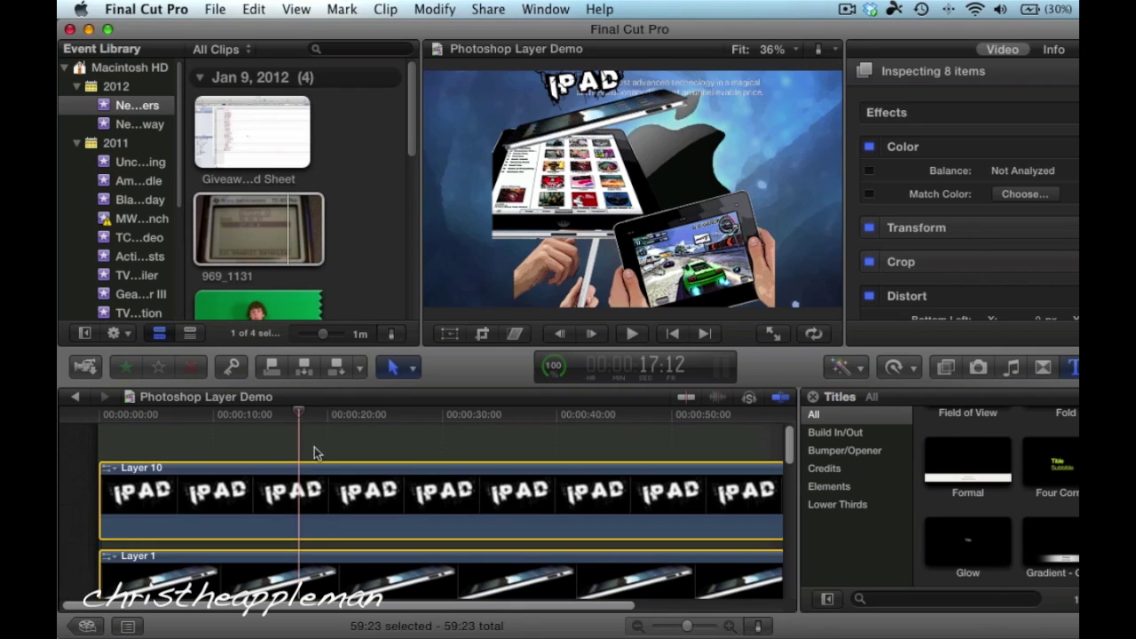
left_click(334, 451)
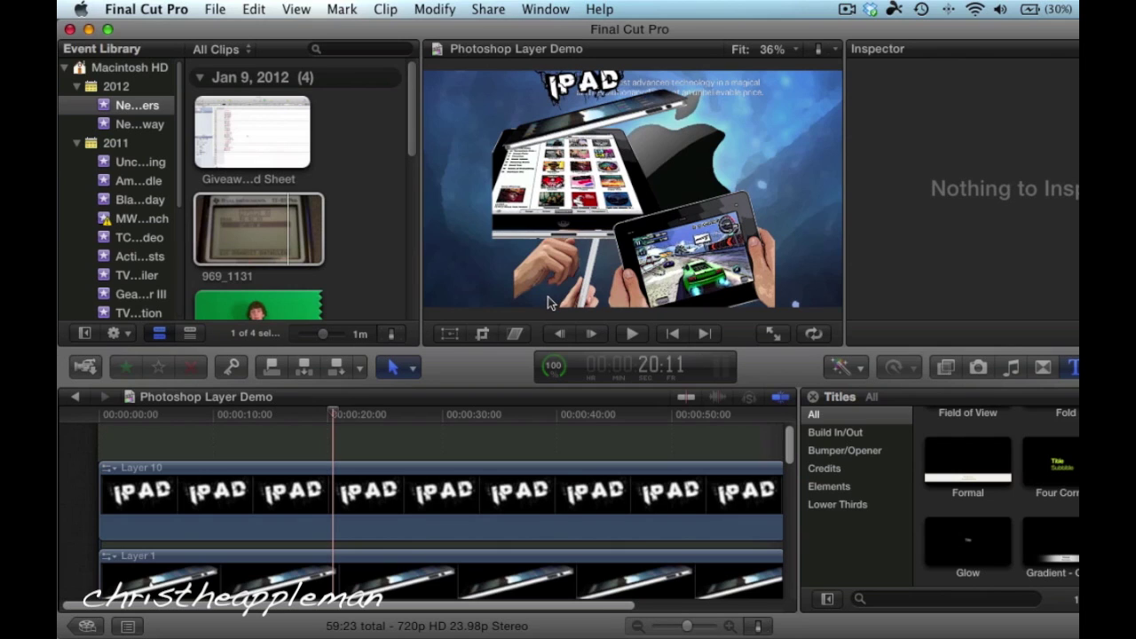
left_click(415, 488)
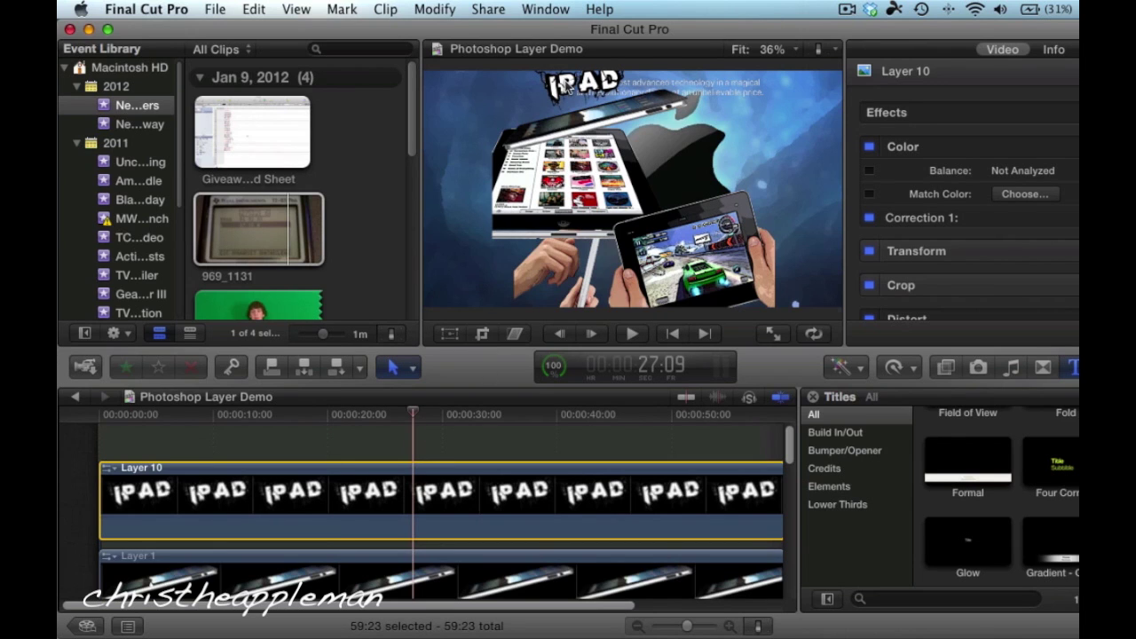
left_click(541, 100)
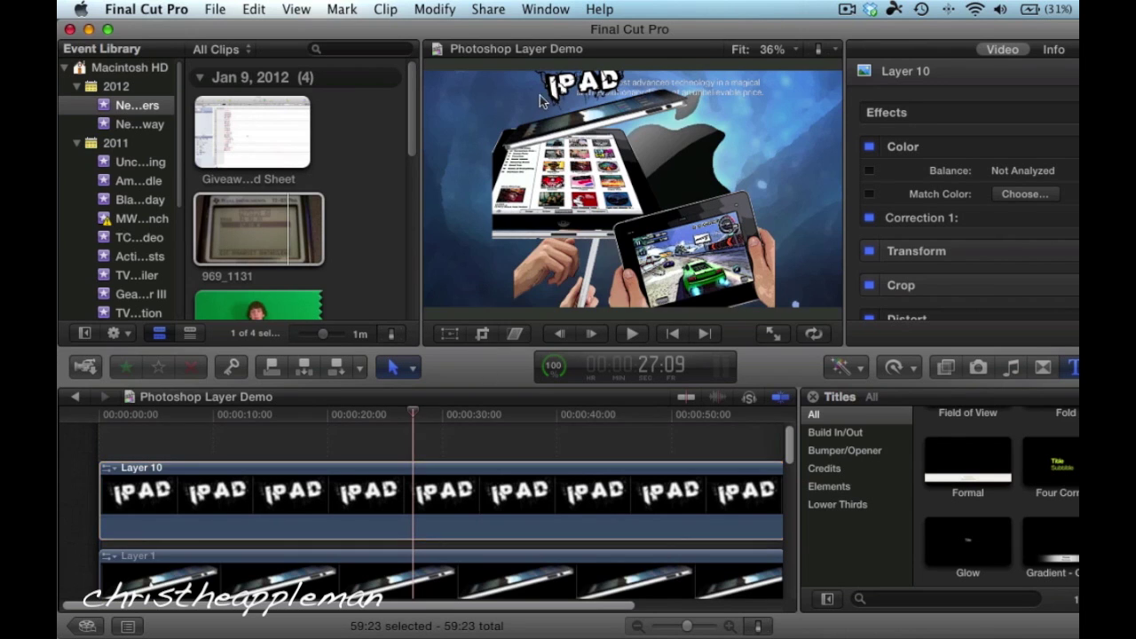
left_click(447, 334)
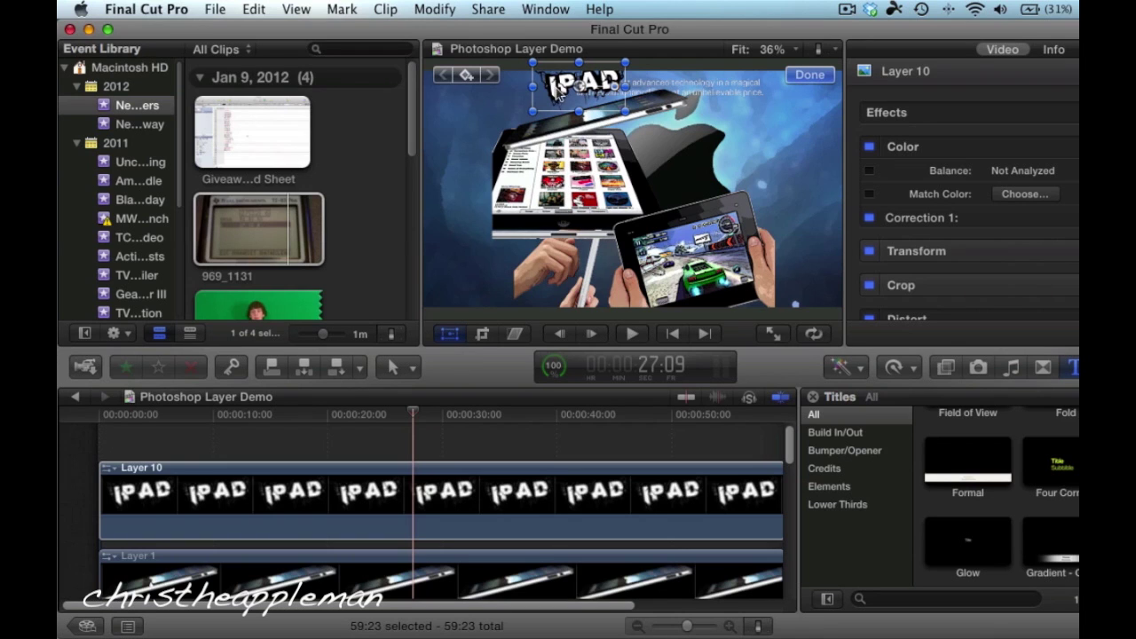
left_click_drag(568, 90, 482, 110)
left_click(809, 75)
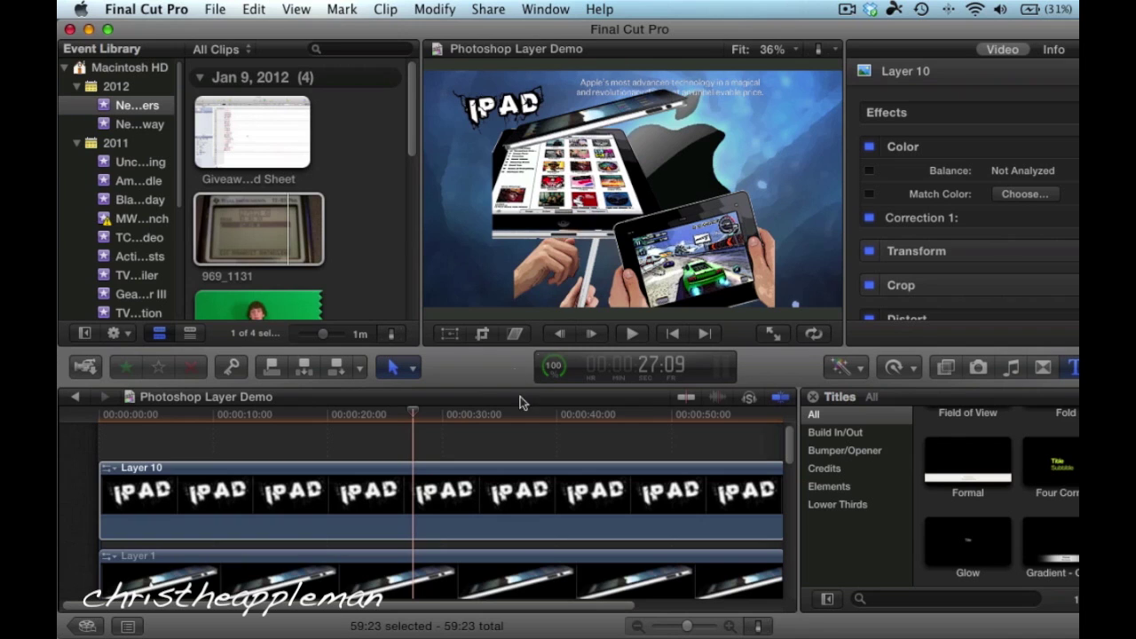
Scale up the Layer 1 tablet image with its transform handles so it fills the poster's lower area
left_click(484, 565)
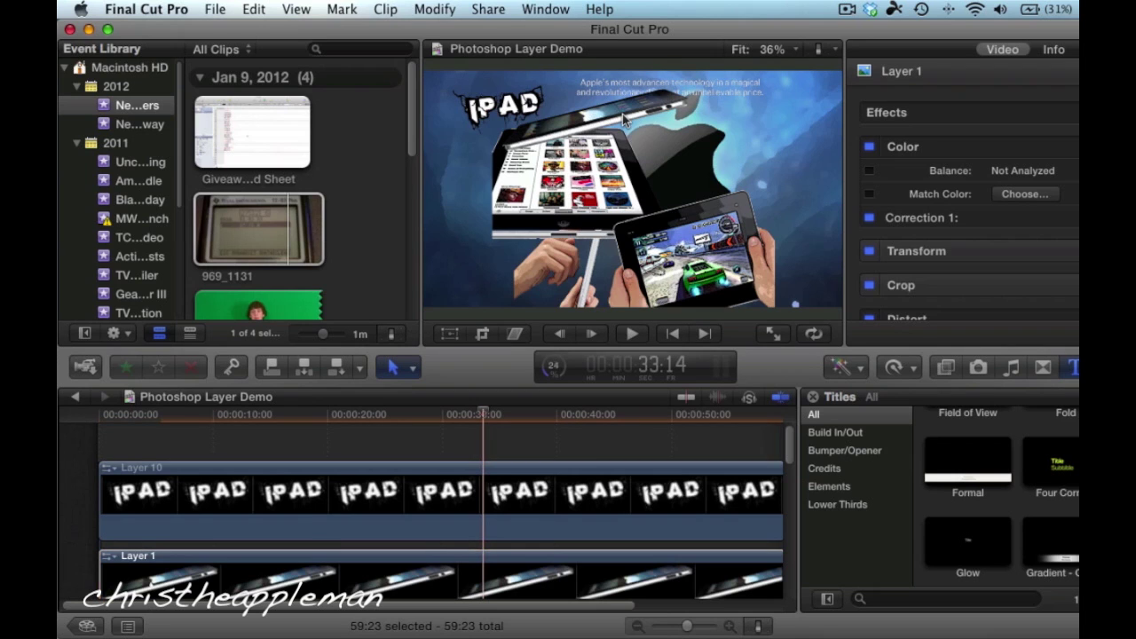
left_click(585, 588)
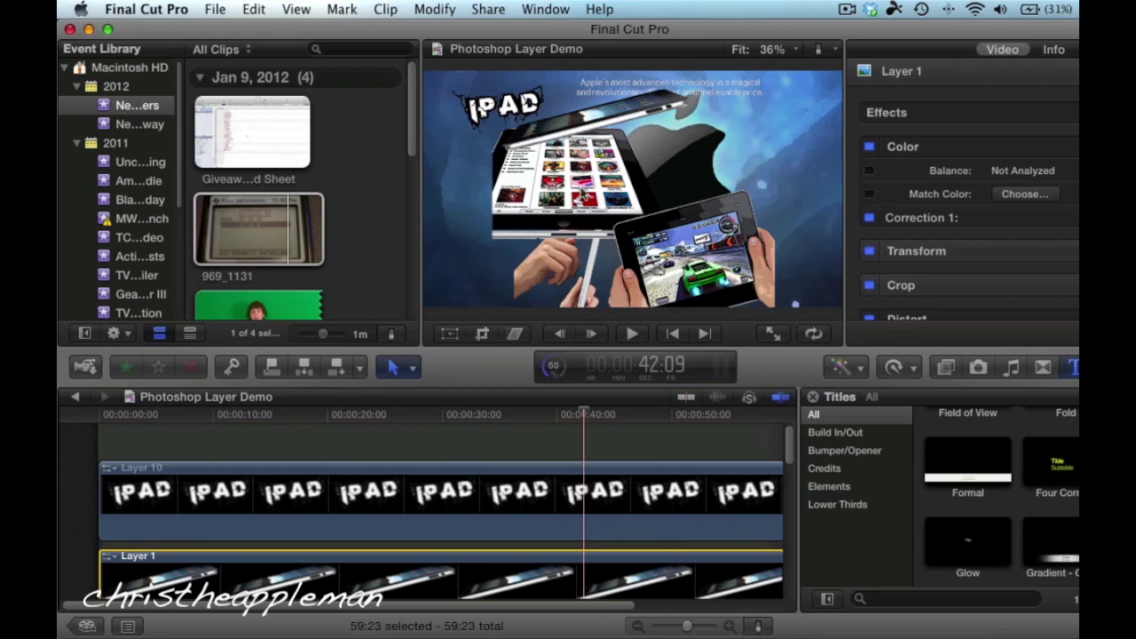
left_click(592, 136)
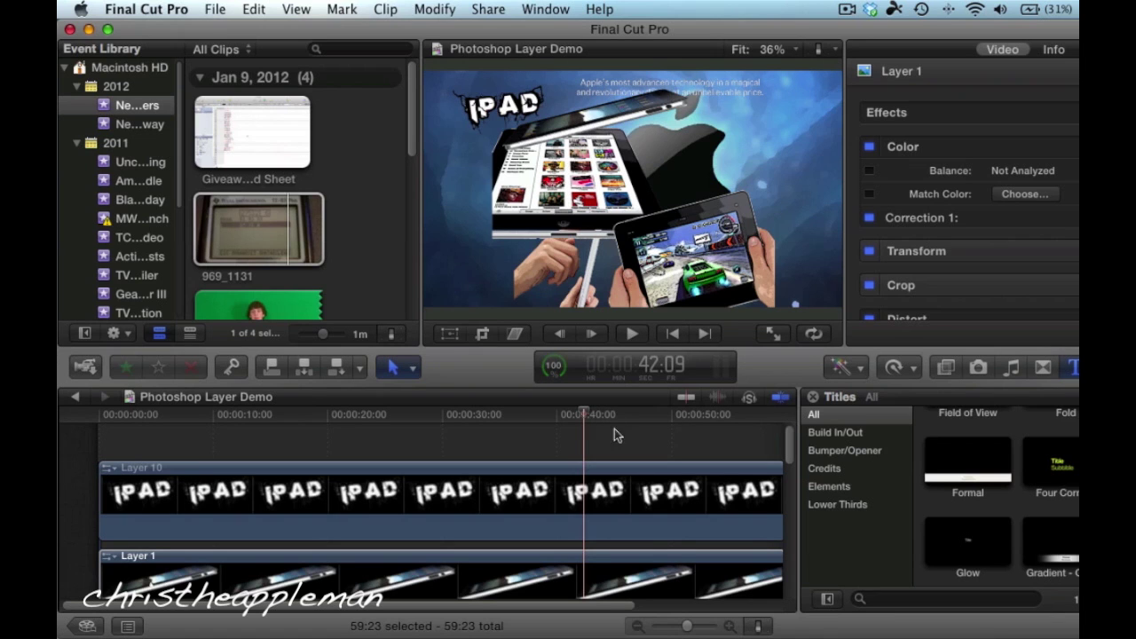
scroll(609, 523, "down", 1)
scroll(609, 522, "down", 3)
left_click(609, 523)
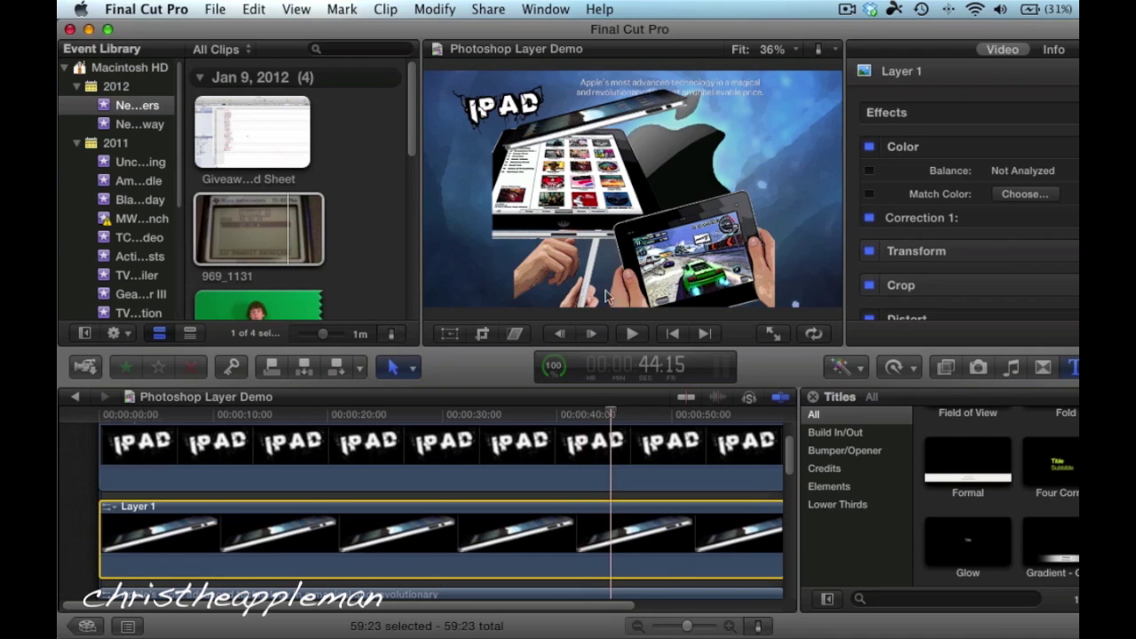
left_click(449, 333)
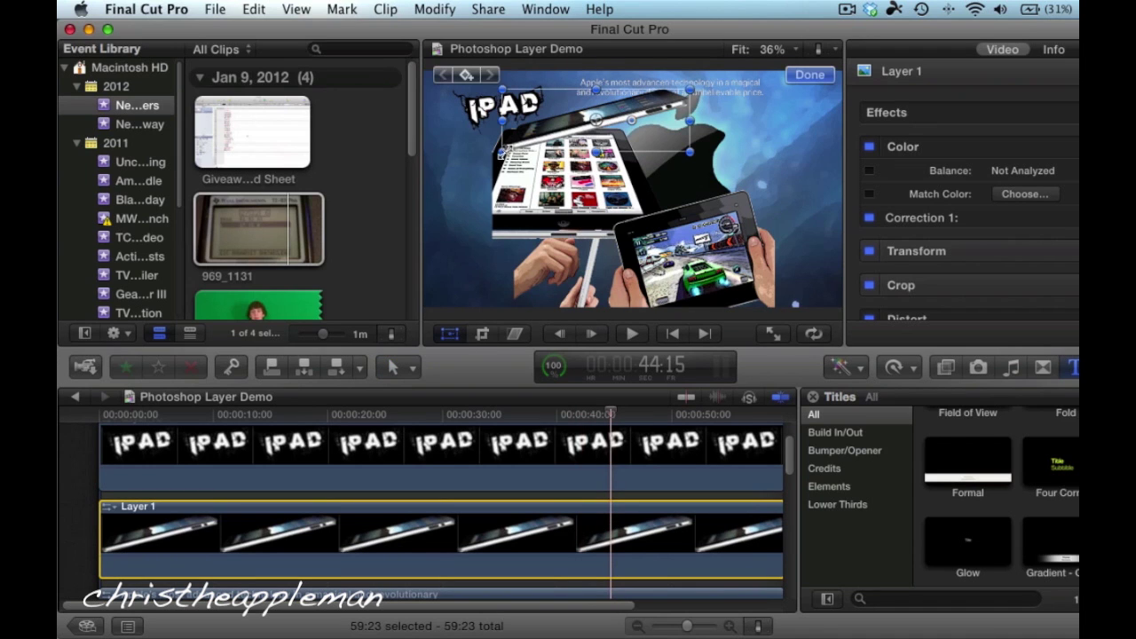
left_click_drag(502, 153, 665, 290)
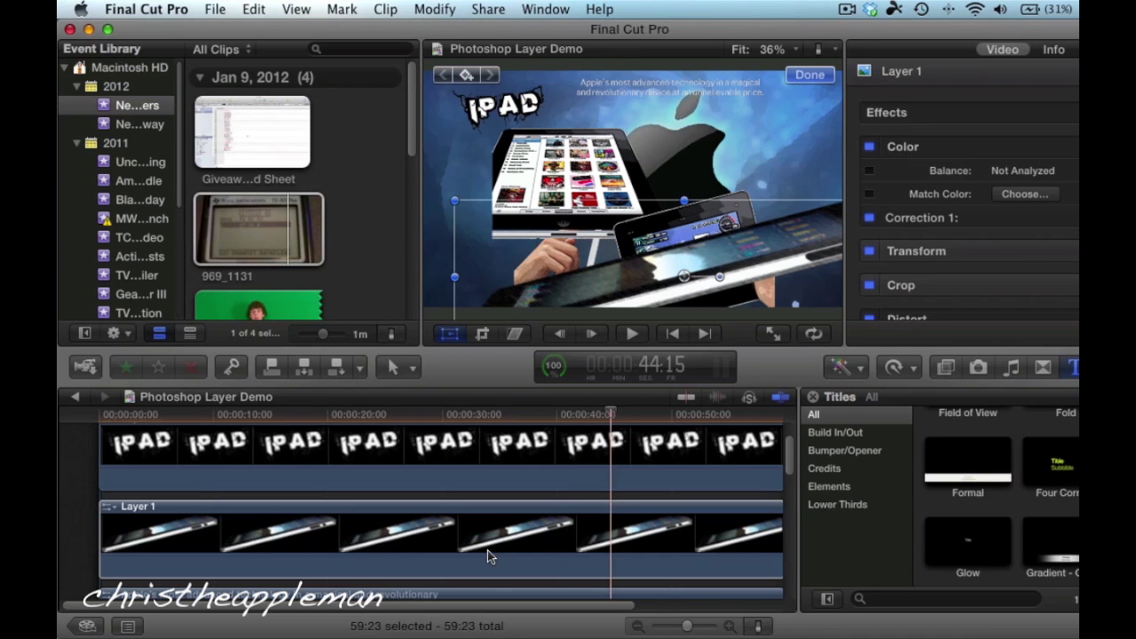
mouse_move(487, 550)
left_mouse_down()
mouse_move(497, 586)
mouse_move(482, 548)
left_mouse_up()
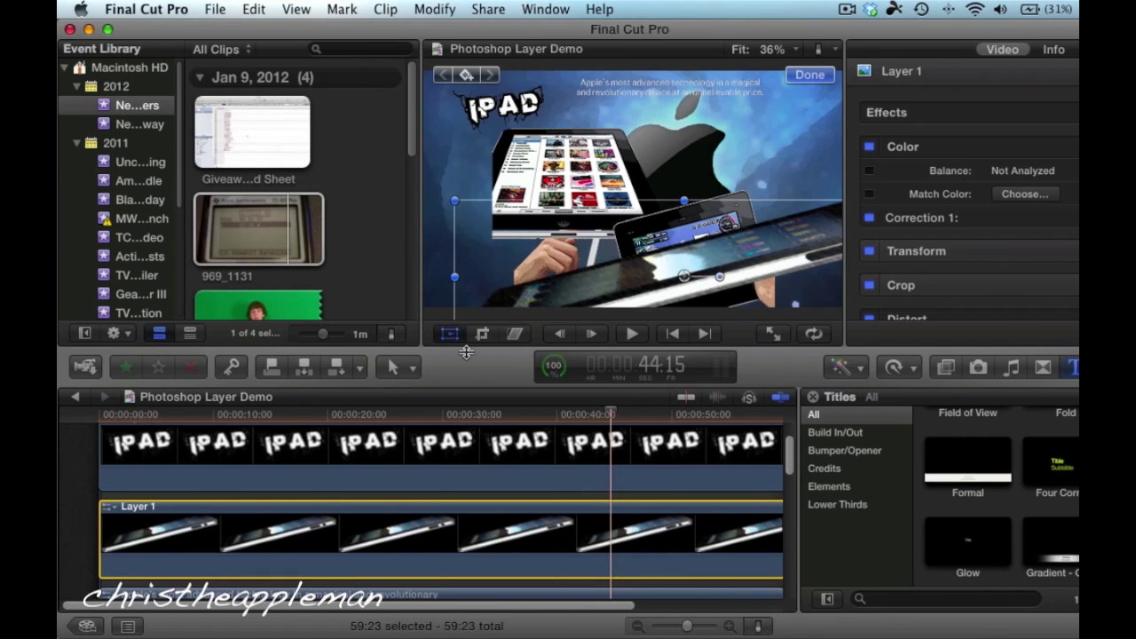
scroll(436, 462, "up", 2)
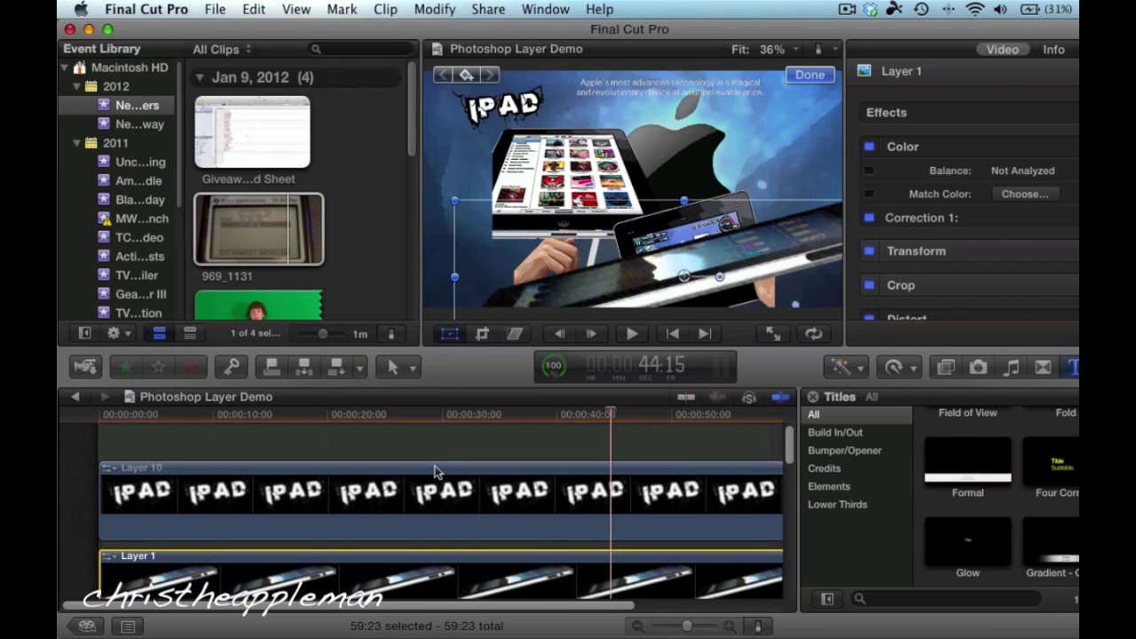
Select all the poster's layer clips and combine them into one New Compound Clip
left_click(434, 450)
left_click(423, 463)
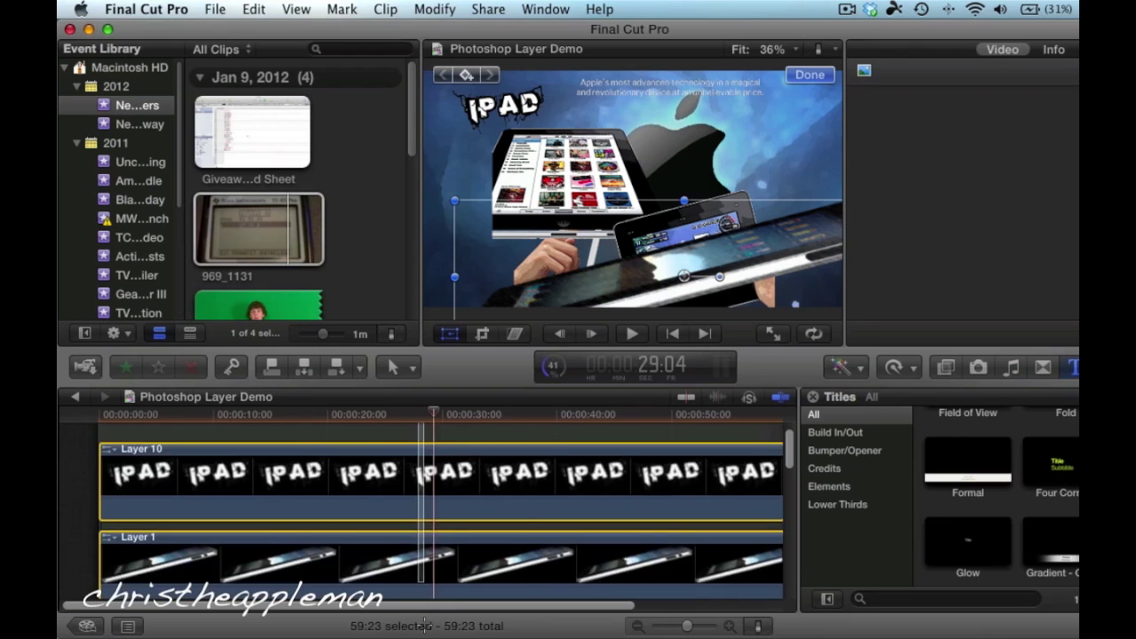
scroll(426, 497, "down", 4)
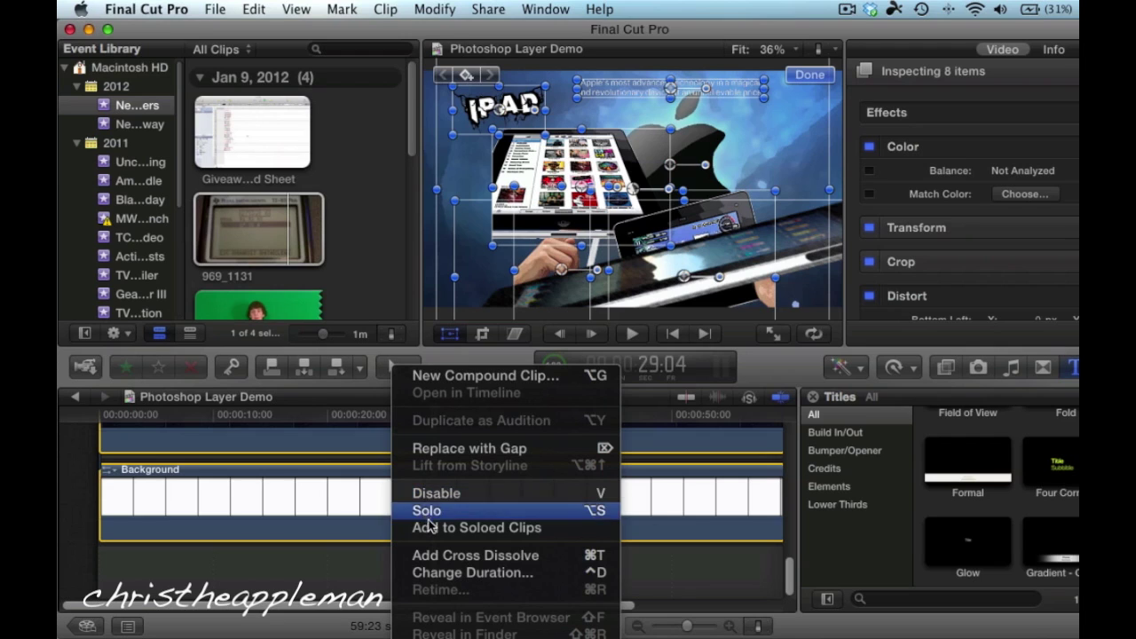
left_click(458, 382)
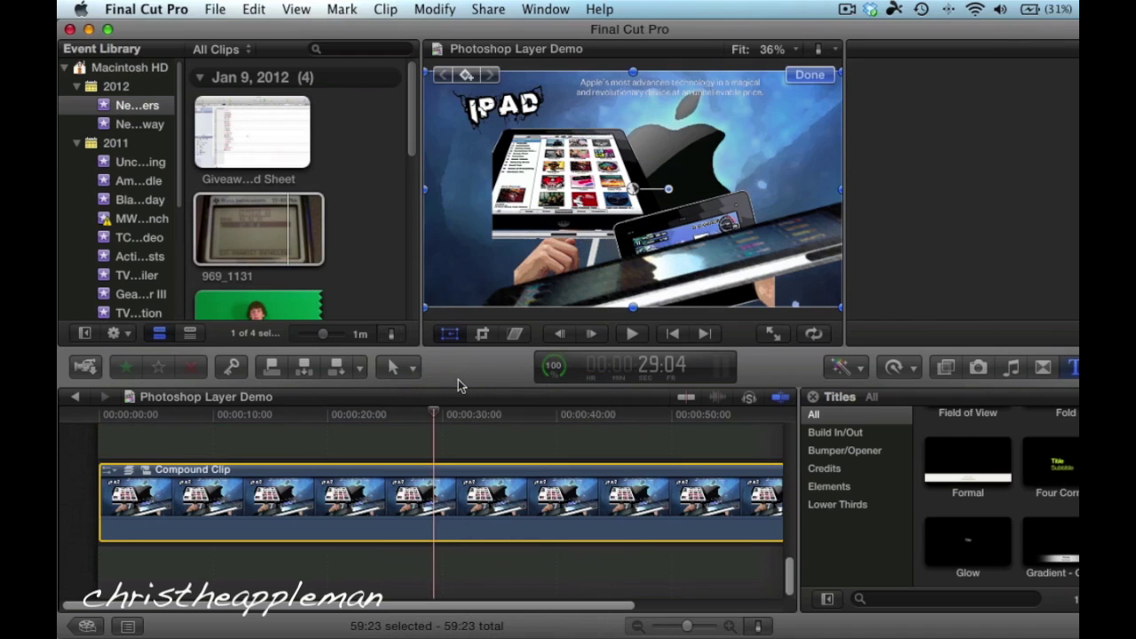